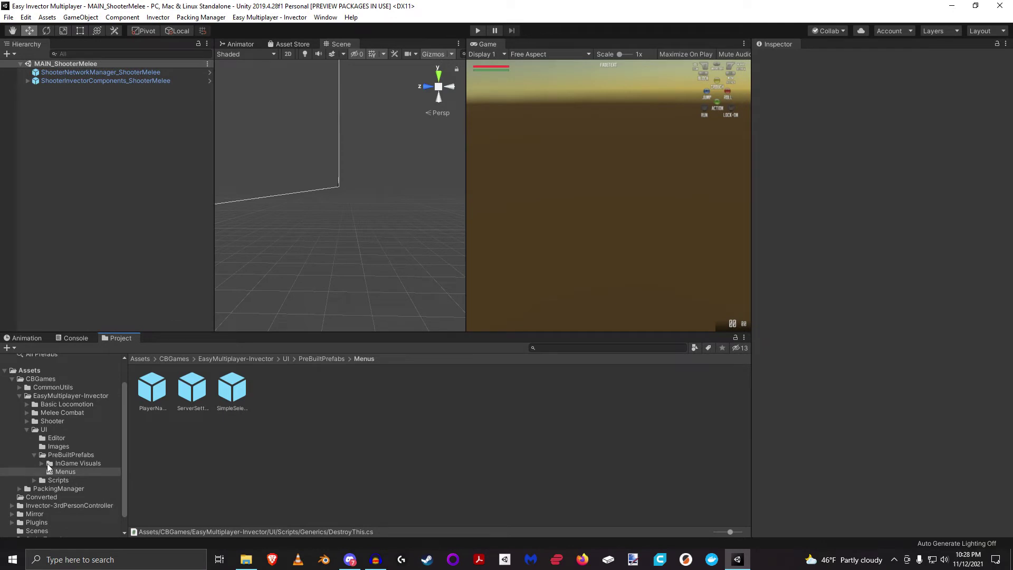
Step: Open the Menus folder and look through the menu prefabs' properties
{"action": "left_click", "coordinate": [65, 472]}
{"action": "left_click", "coordinate": [152, 388]}
{"action": "left_click", "coordinate": [232, 387]}
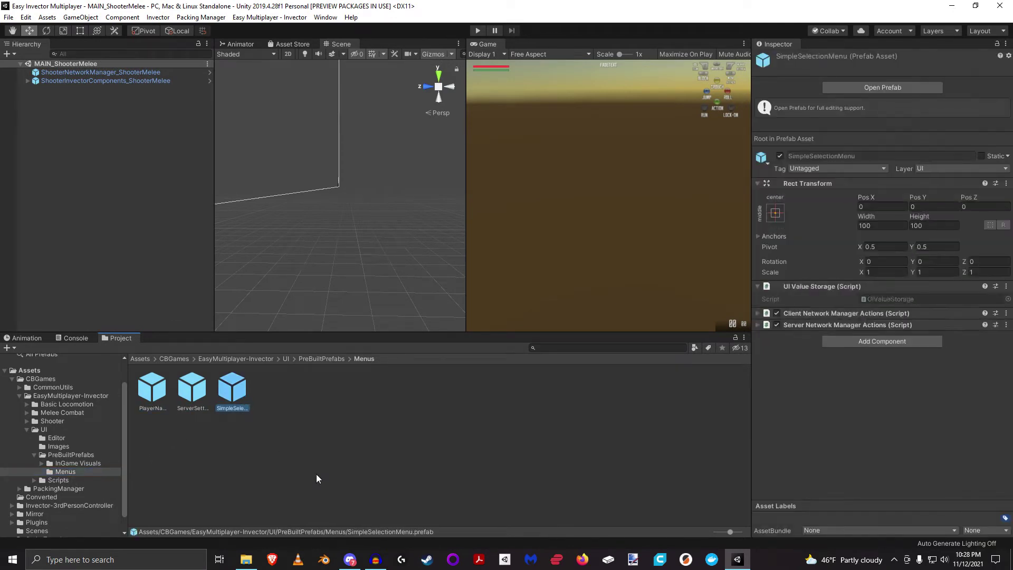
{"action": "left_click", "coordinate": [317, 479]}
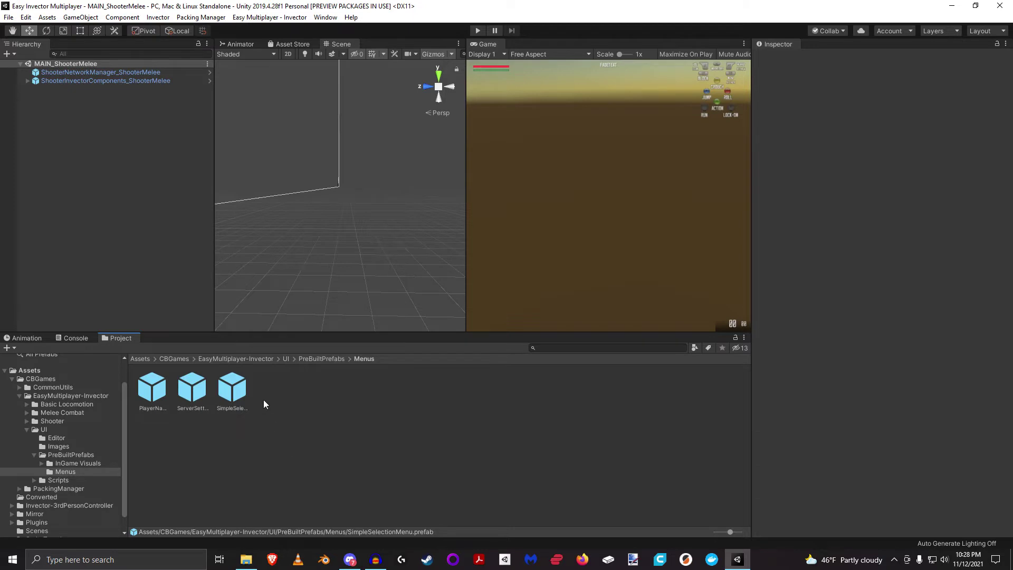
Step: Inspect the SimpleSelectionMenu prefab, collapsing its UI Value Storage and Rect Transform details
{"action": "left_click", "coordinate": [239, 393]}
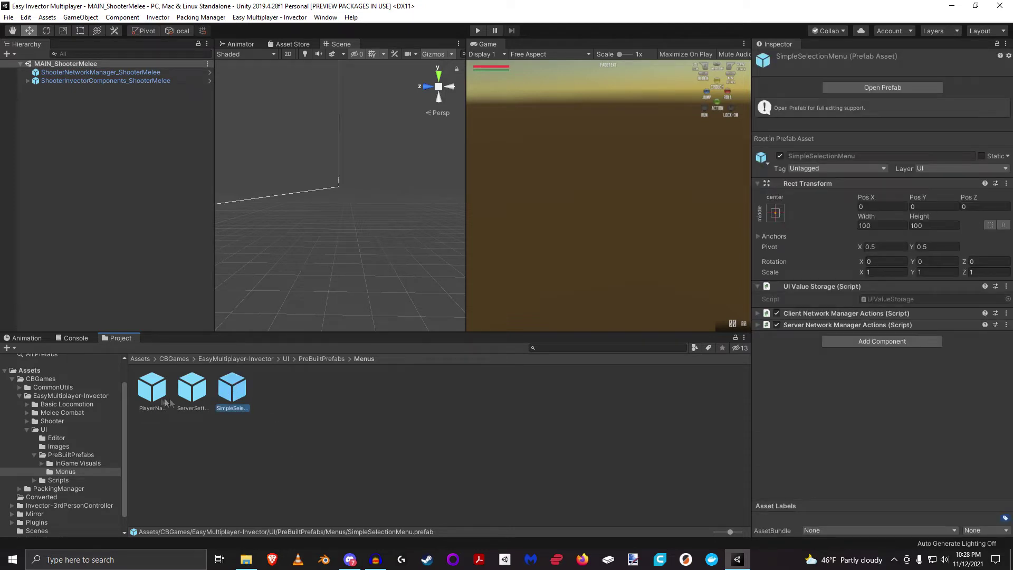
{"action": "left_click", "coordinate": [246, 417]}
{"action": "left_click", "coordinate": [241, 404]}
{"action": "left_click", "coordinate": [805, 287]}
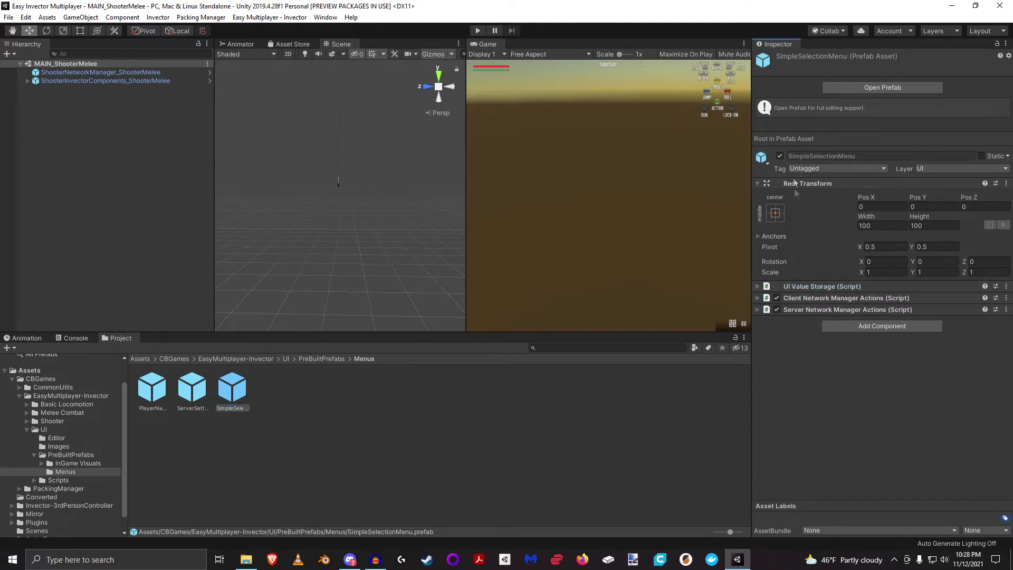
{"action": "left_click", "coordinate": [807, 183]}
{"action": "left_click", "coordinate": [121, 158]}
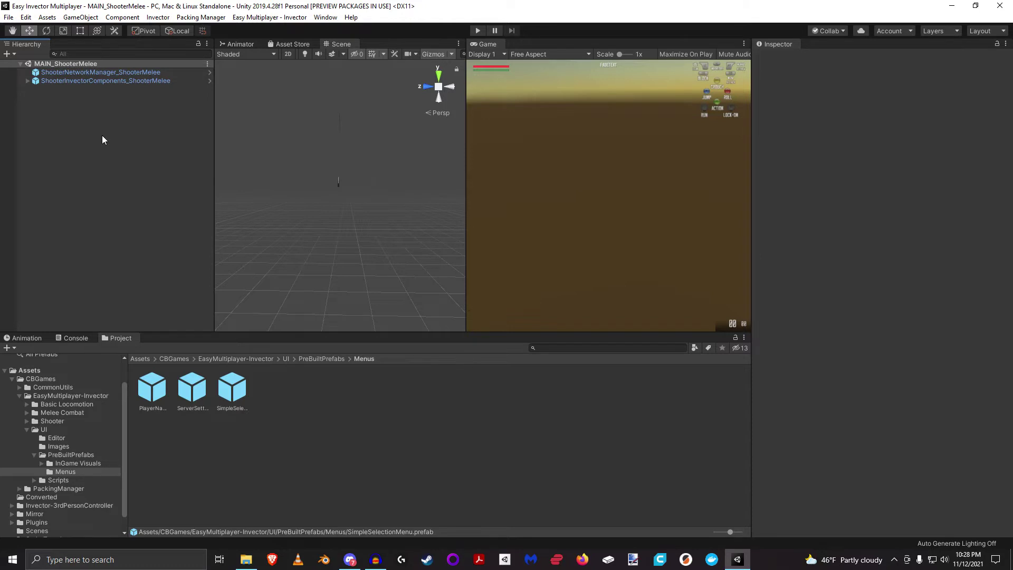
Step: Add a UI Canvas to MAIN_ShooterMelee, move it to the top, and select SimpleSelectionMenu
{"action": "right_click", "coordinate": [82, 62]}
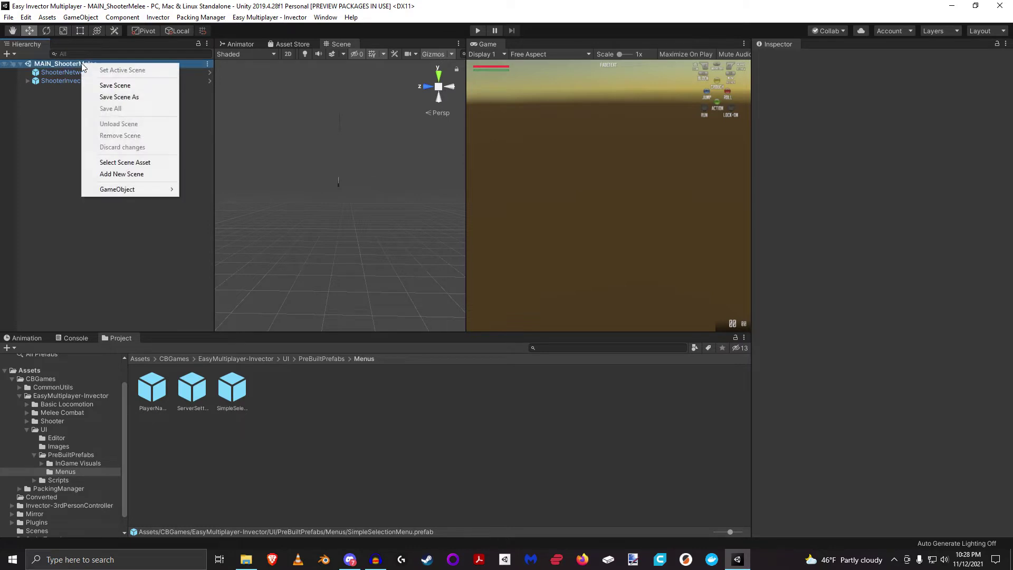
{"action": "mouse_move", "coordinate": [121, 194]}
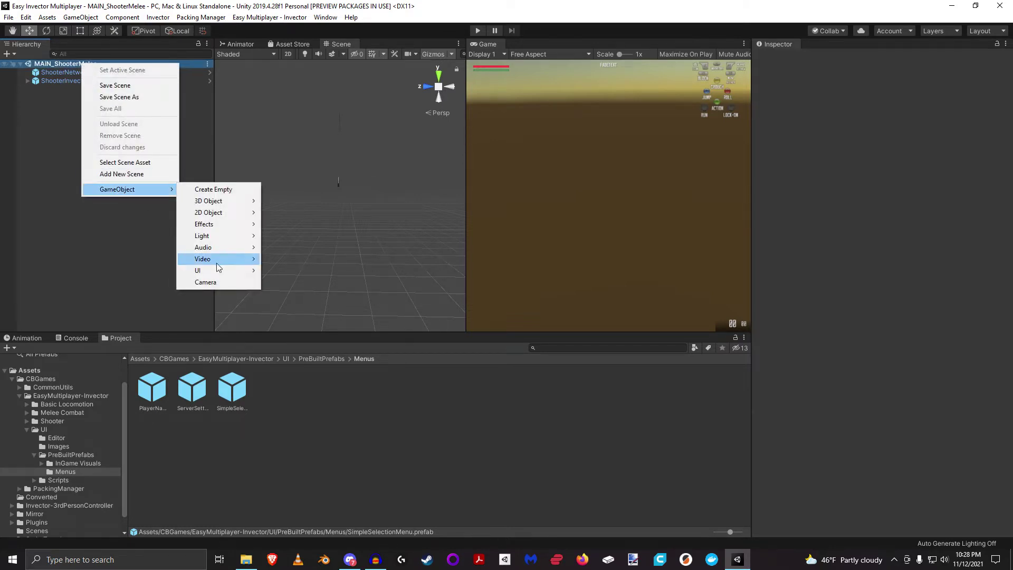
{"action": "mouse_move", "coordinate": [215, 269]}
{"action": "left_click", "coordinate": [290, 421]}
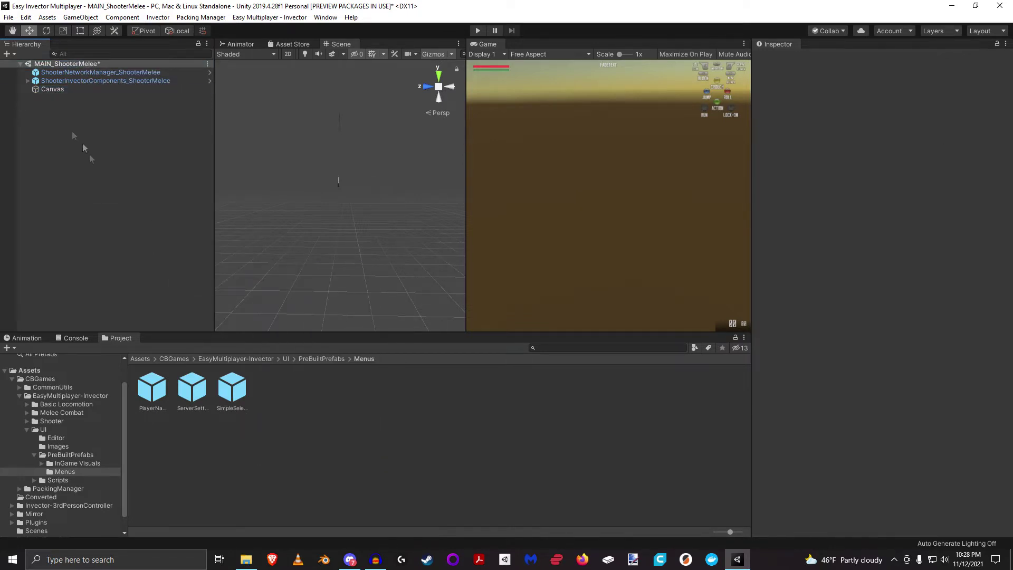
{"action": "left_click_drag", "start_coordinate": [53, 64], "coordinate": [53, 68]}
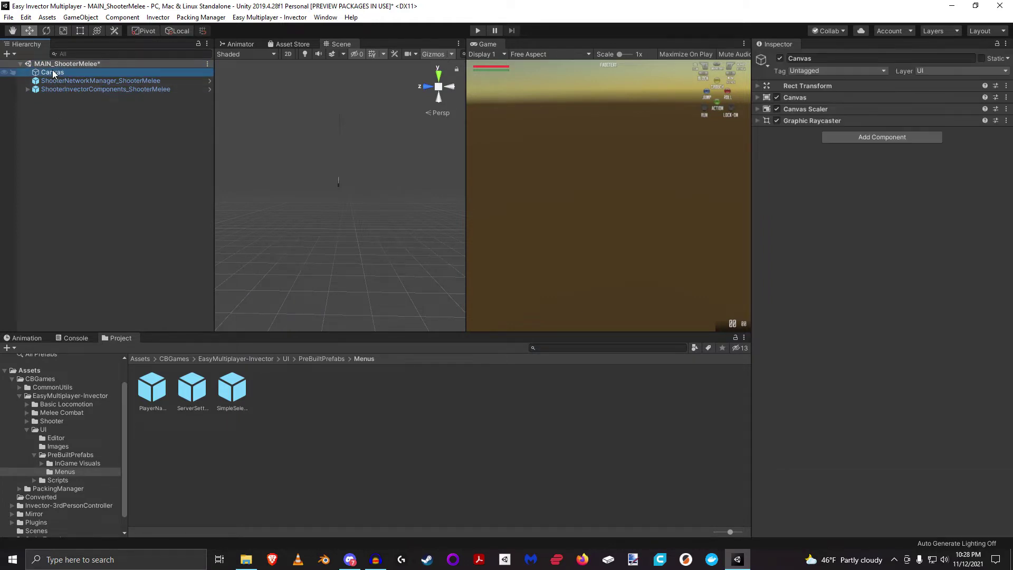
{"action": "left_click", "coordinate": [98, 173]}
{"action": "left_click", "coordinate": [237, 391]}
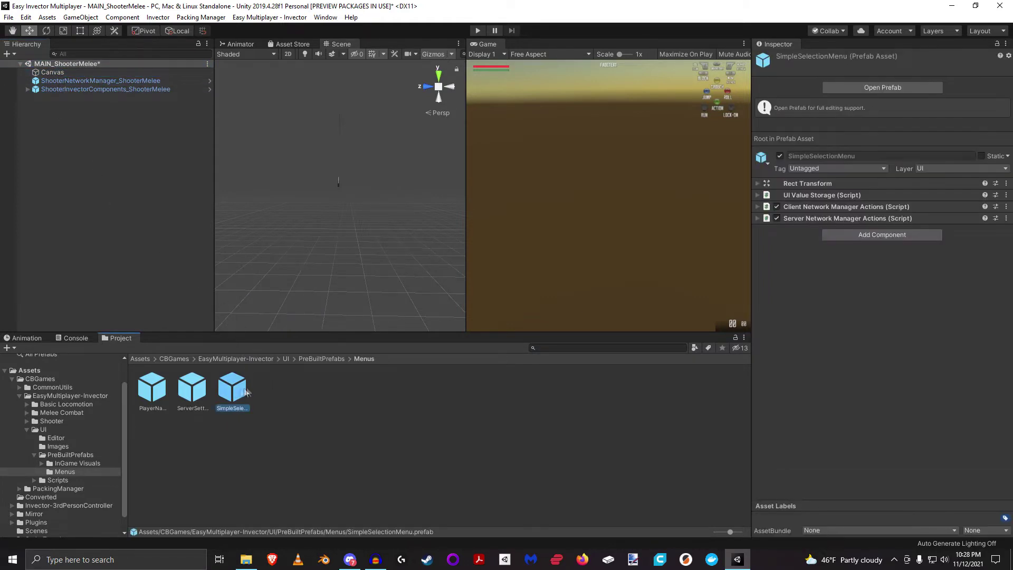
Step: Open SimpleSelectionMenu for editing in a 2D Scene view with the Rect tool, framing its Canvas
{"action": "left_click", "coordinate": [883, 88]}
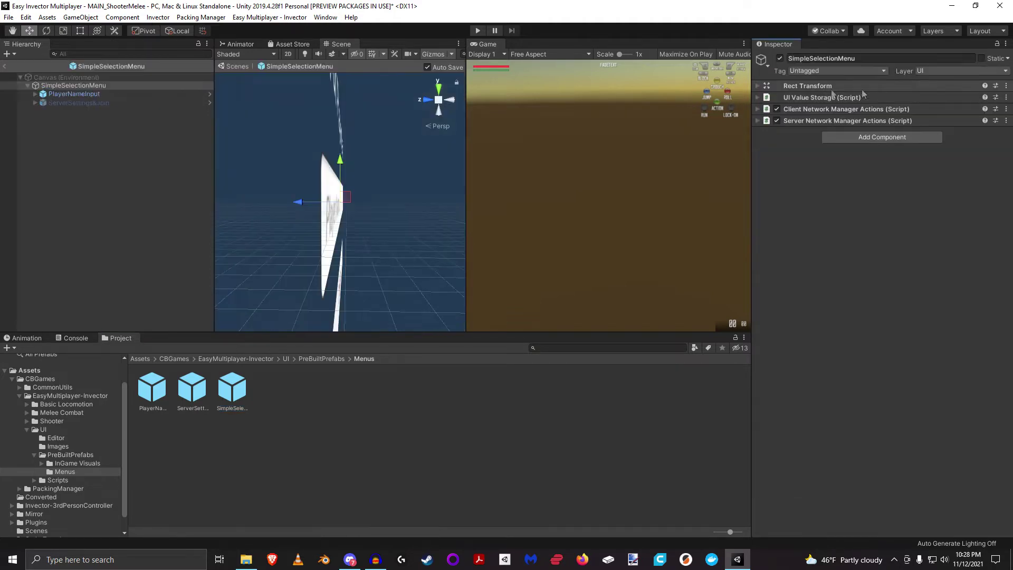
{"action": "left_click", "coordinate": [287, 54]}
{"action": "key", "text": "t"}
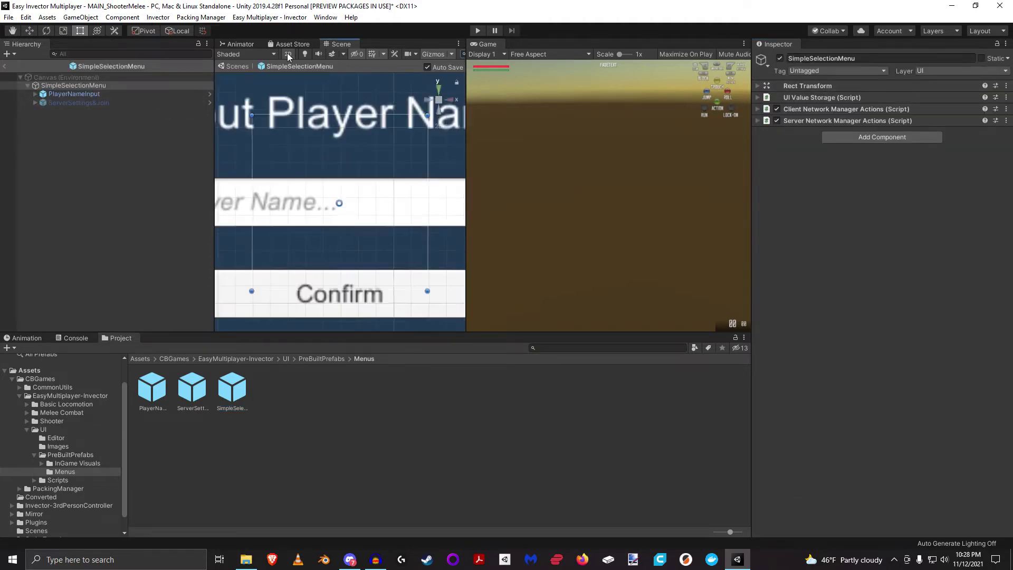
{"action": "scroll", "coordinate": [333, 216], "scroll_direction": "down", "scroll_amount": 3}
{"action": "scroll", "coordinate": [331, 216], "scroll_direction": "up", "scroll_amount": 2}
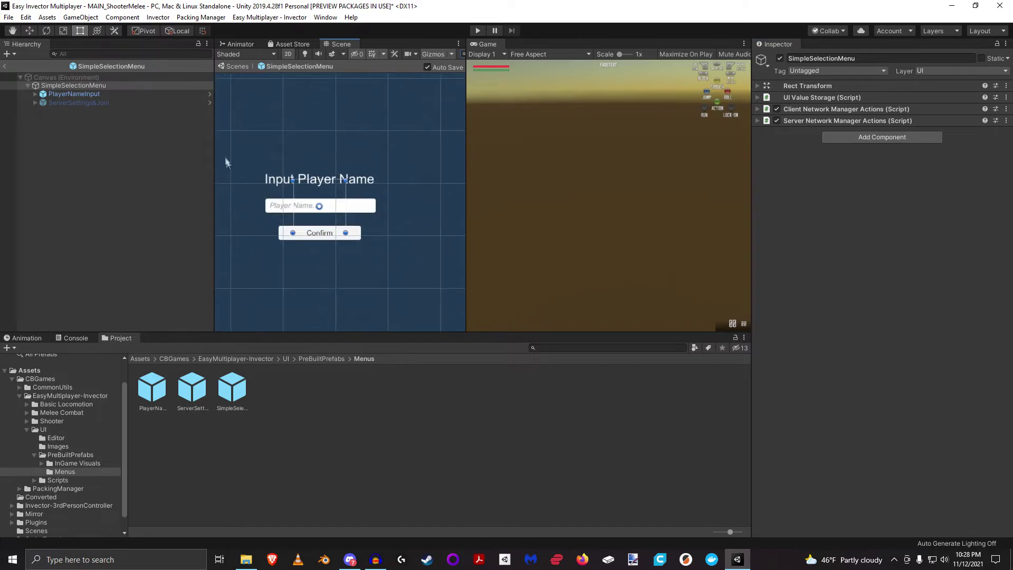
{"action": "mouse_move", "coordinate": [269, 159]}
{"action": "middle_mouse_down"}
{"action": "mouse_move", "coordinate": [294, 158]}
{"action": "mouse_move", "coordinate": [279, 162]}
{"action": "middle_mouse_up"}
{"action": "left_click", "coordinate": [351, 139]}
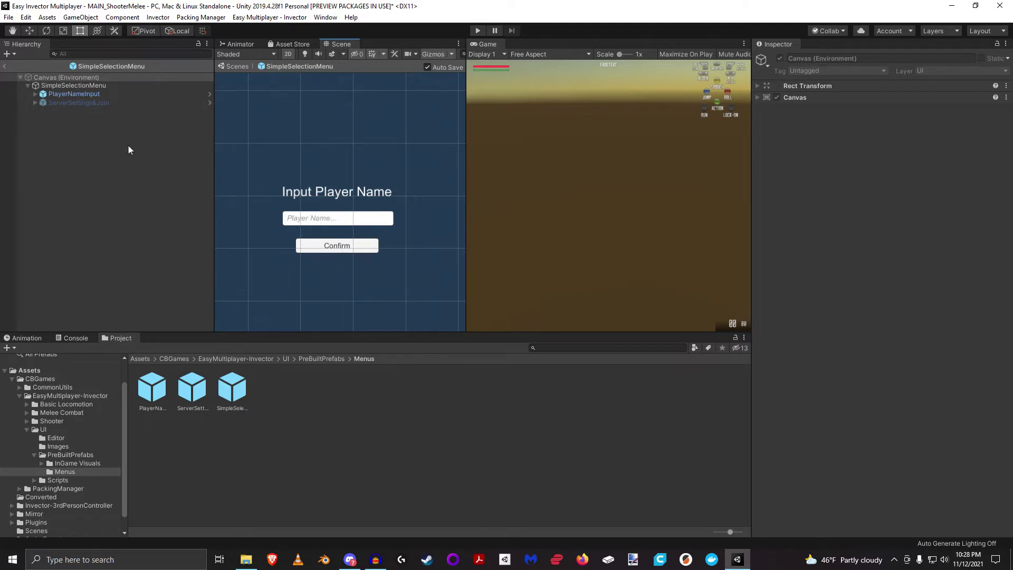
{"action": "left_click", "coordinate": [95, 102]}
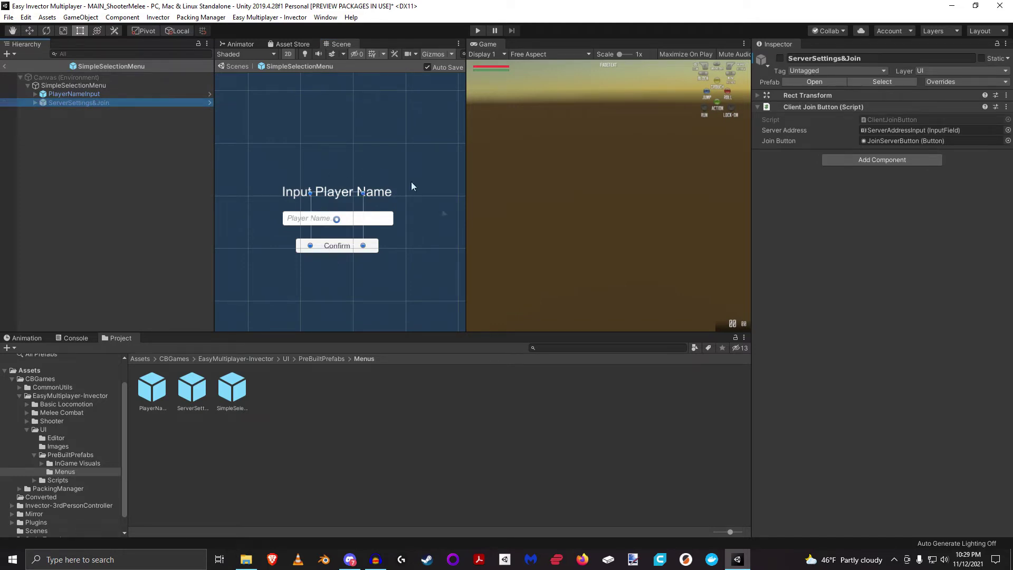
{"action": "left_click", "coordinate": [777, 59]}
{"action": "left_click", "coordinate": [84, 94]}
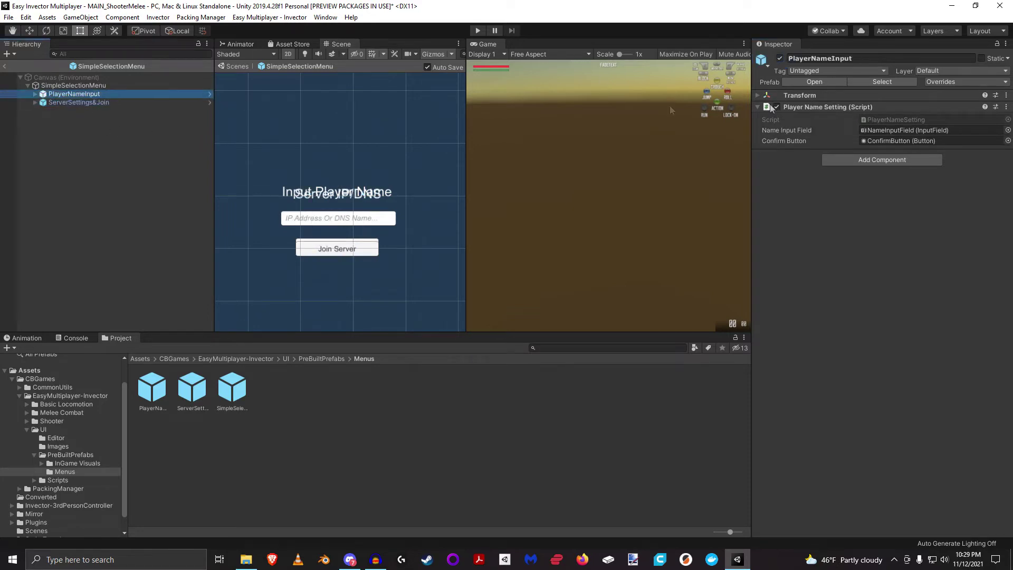
{"action": "left_click", "coordinate": [779, 59]}
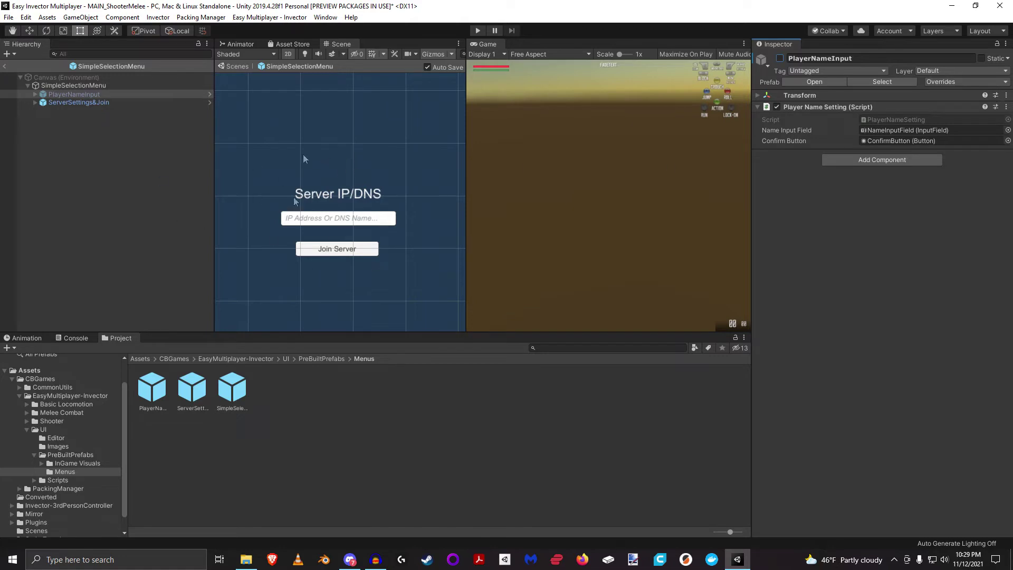
{"action": "left_click", "coordinate": [779, 58]}
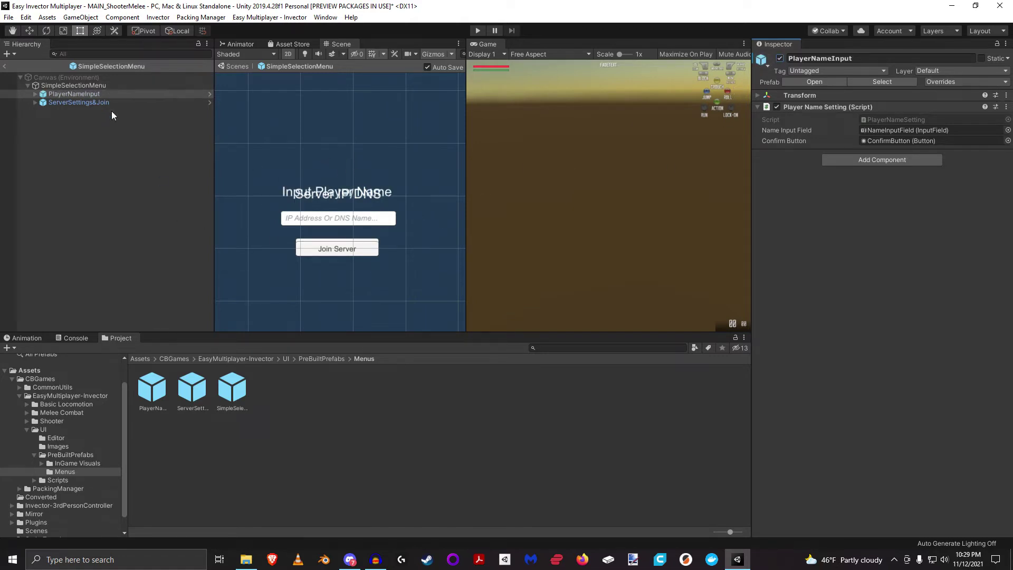
{"action": "left_click", "coordinate": [108, 102]}
{"action": "left_click", "coordinate": [779, 58]}
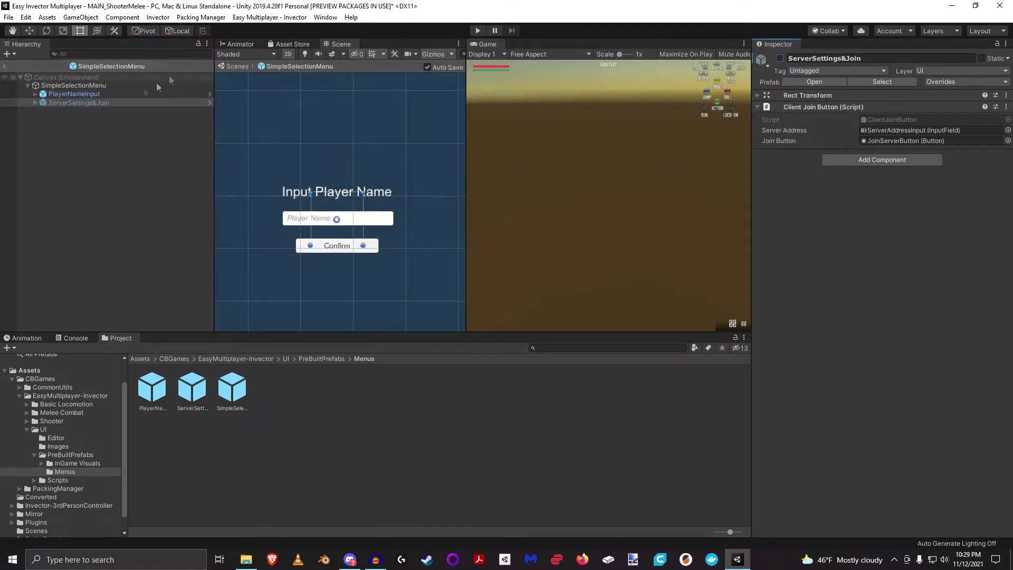
{"action": "left_click", "coordinate": [87, 85]}
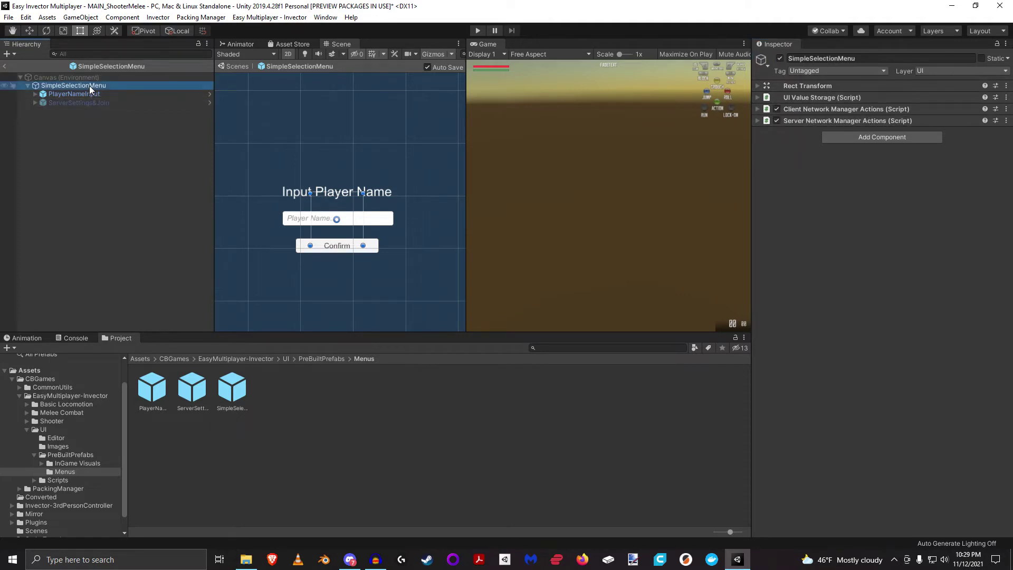
Step: Check the PlayerNameInput and ServerSettings&Join objects and assets, then reselect the SimpleSelectionMenu asset
{"action": "left_click", "coordinate": [86, 94]}
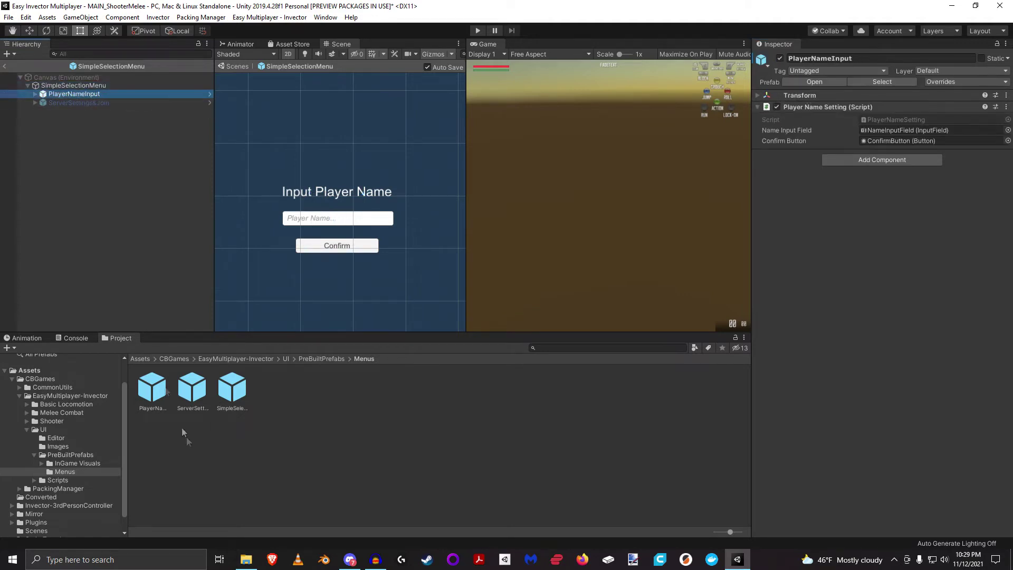
{"action": "left_click", "coordinate": [153, 396]}
{"action": "left_click", "coordinate": [104, 102]}
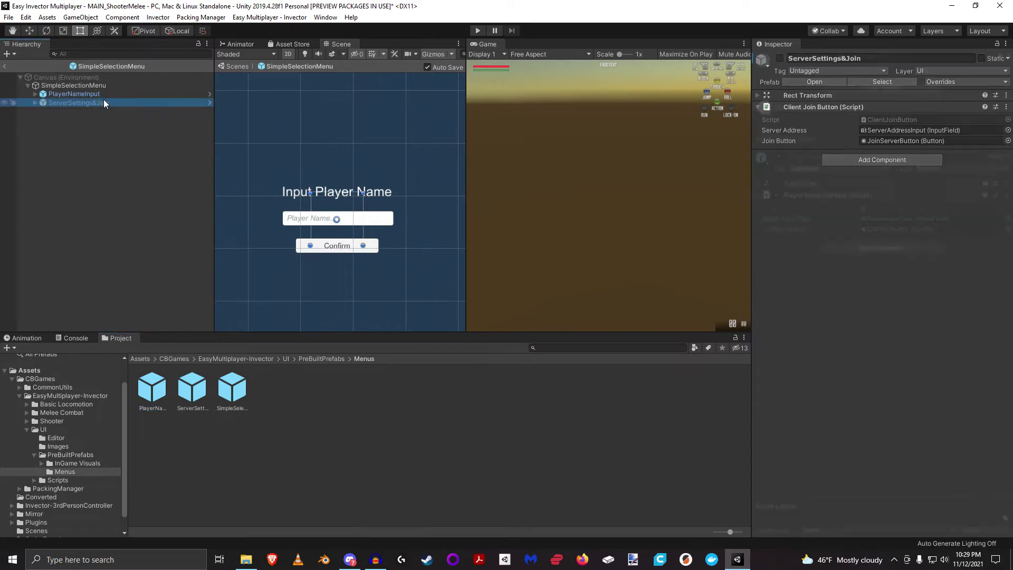
{"action": "left_click", "coordinate": [200, 395]}
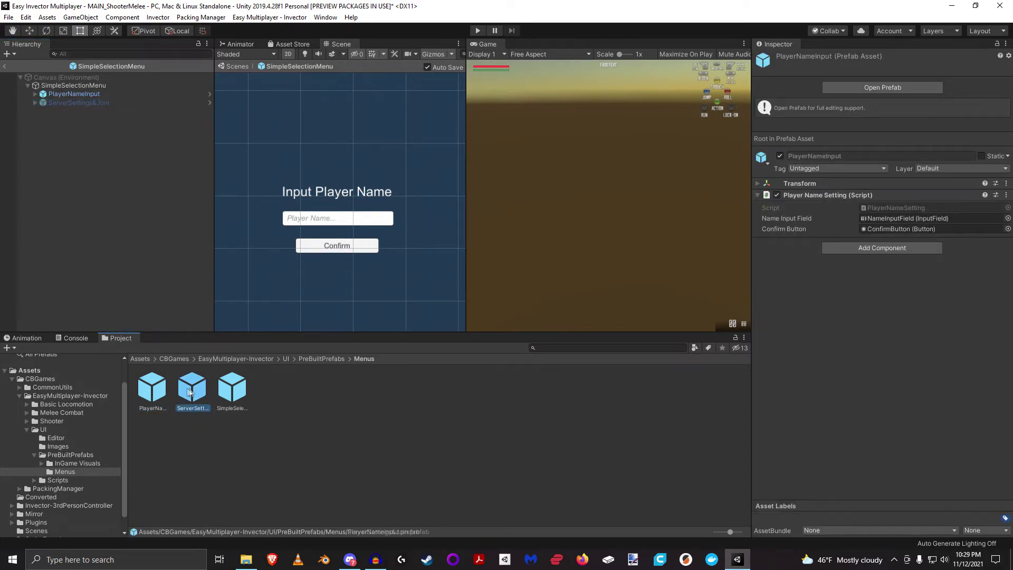
{"action": "left_click", "coordinate": [159, 391]}
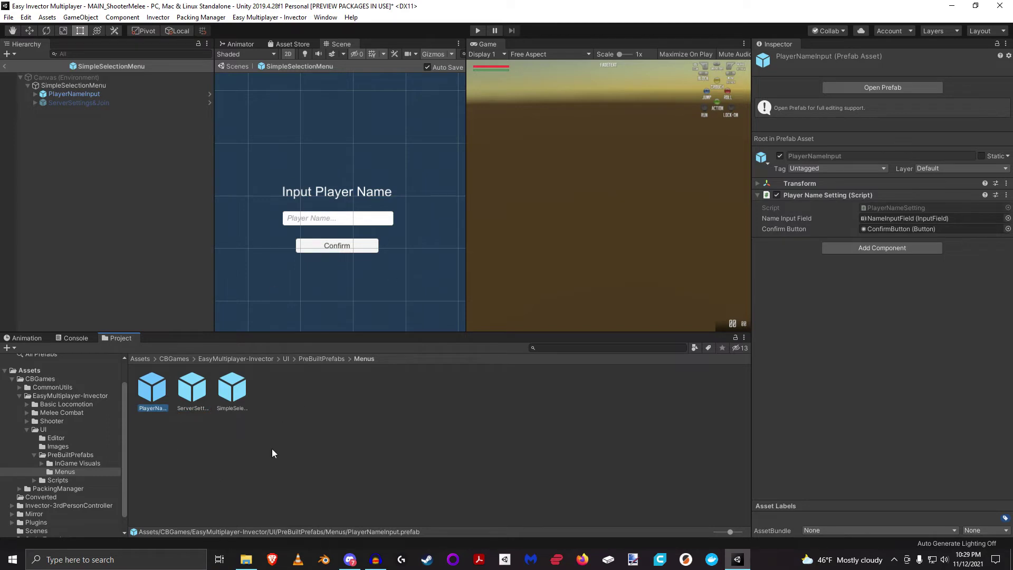
{"action": "left_click", "coordinate": [236, 394]}
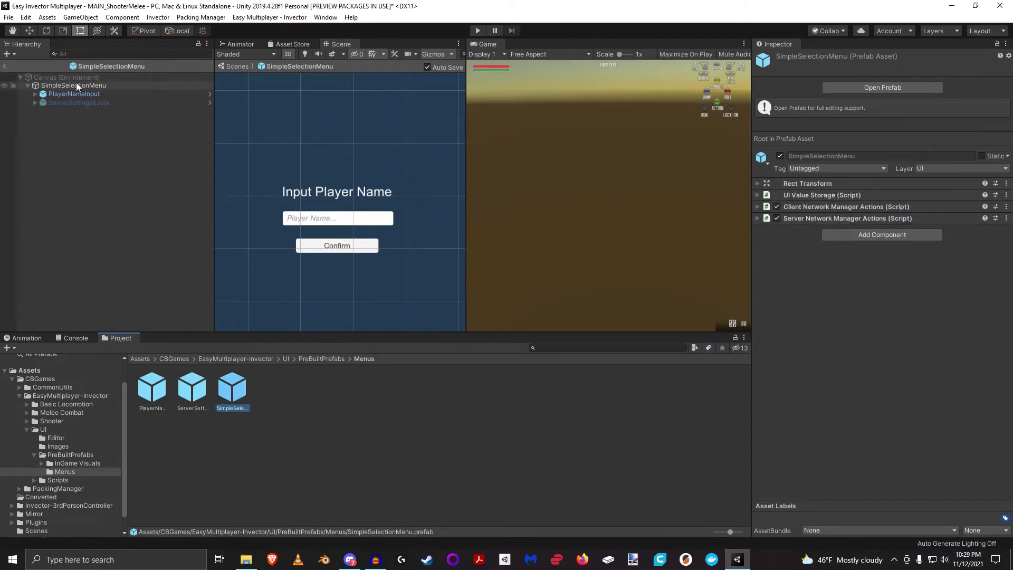
Step: Expand UI Value Storage, review the child objects, then fold the script on SimpleSelectionMenu
{"action": "left_click", "coordinate": [758, 195]}
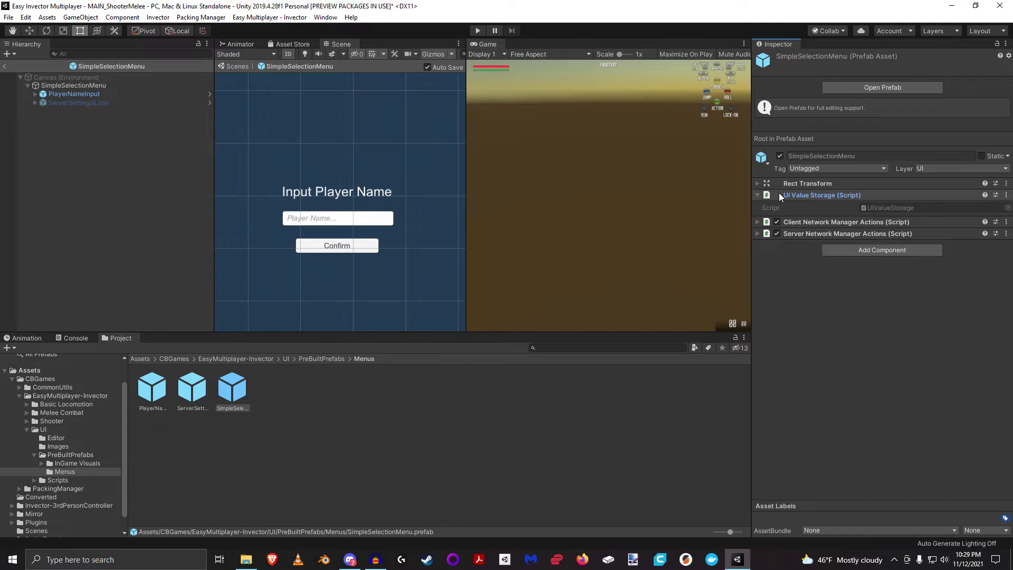
{"action": "left_click", "coordinate": [87, 91]}
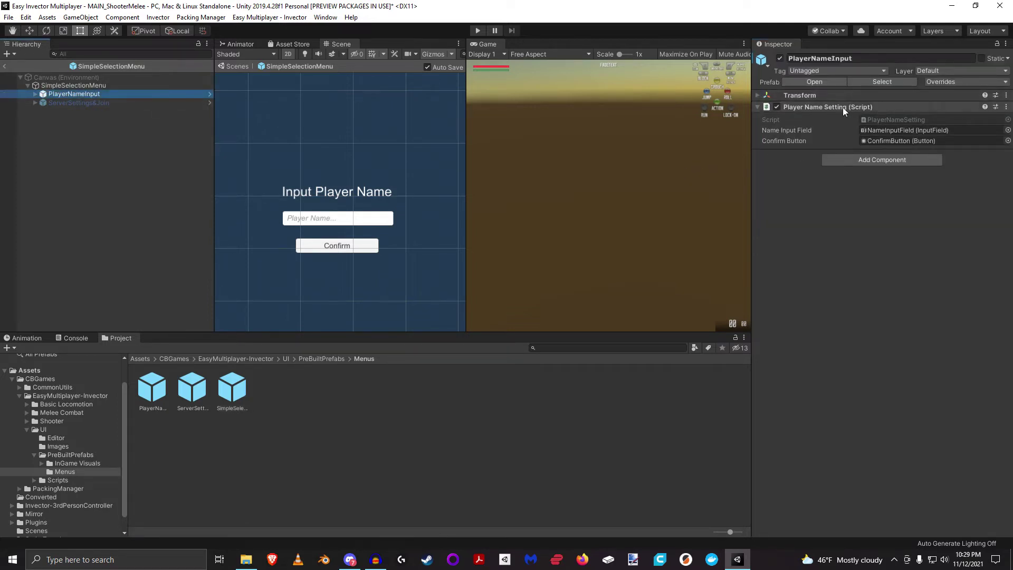
{"action": "left_click", "coordinate": [80, 86]}
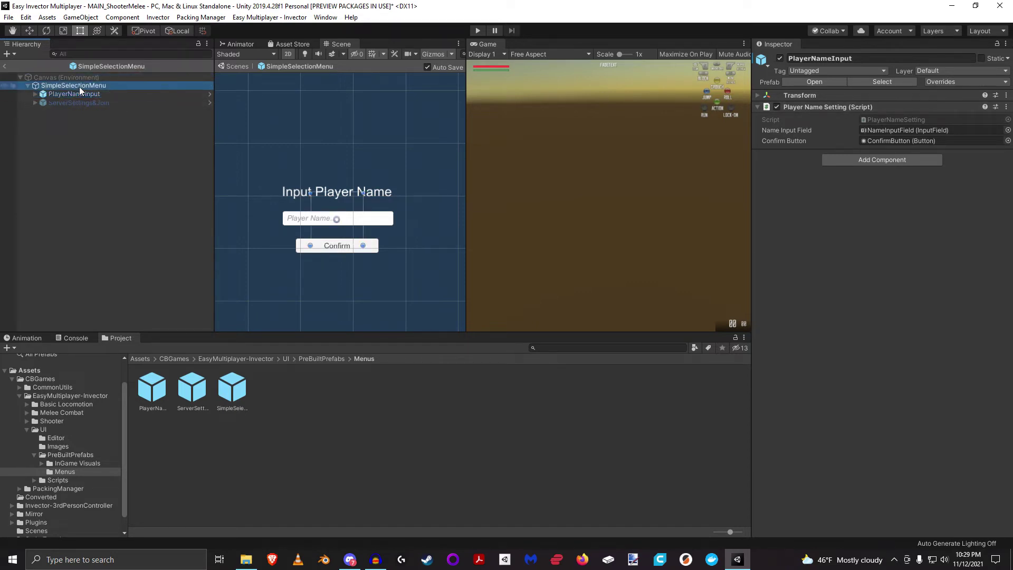
{"action": "left_click", "coordinate": [72, 103]}
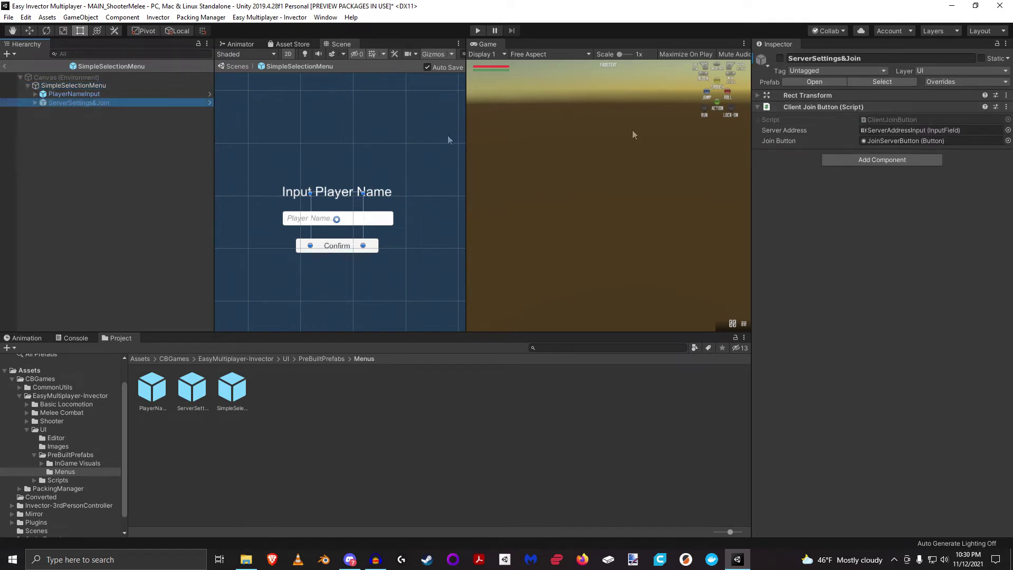
{"action": "left_click", "coordinate": [87, 87]}
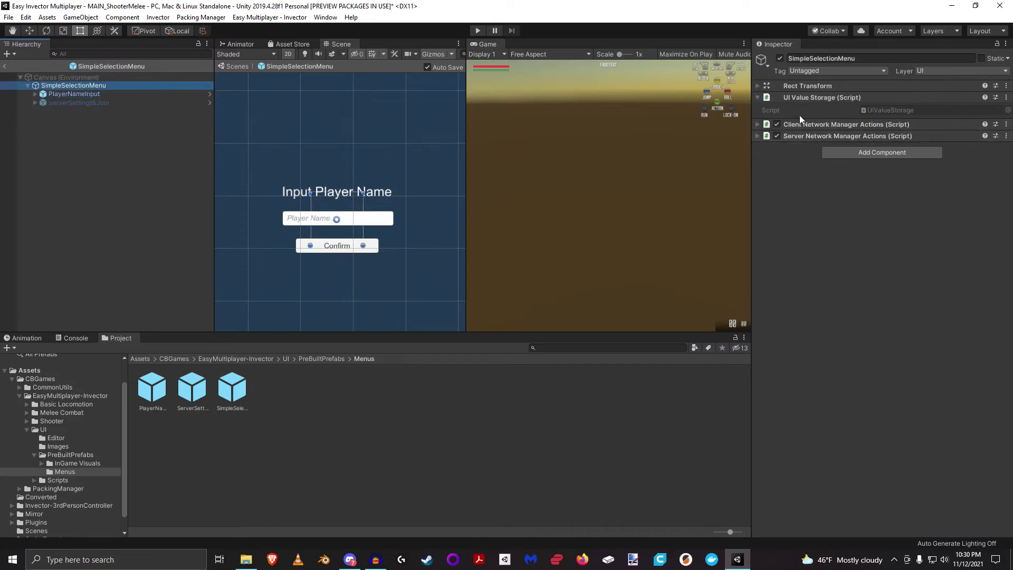
{"action": "left_click", "coordinate": [826, 97]}
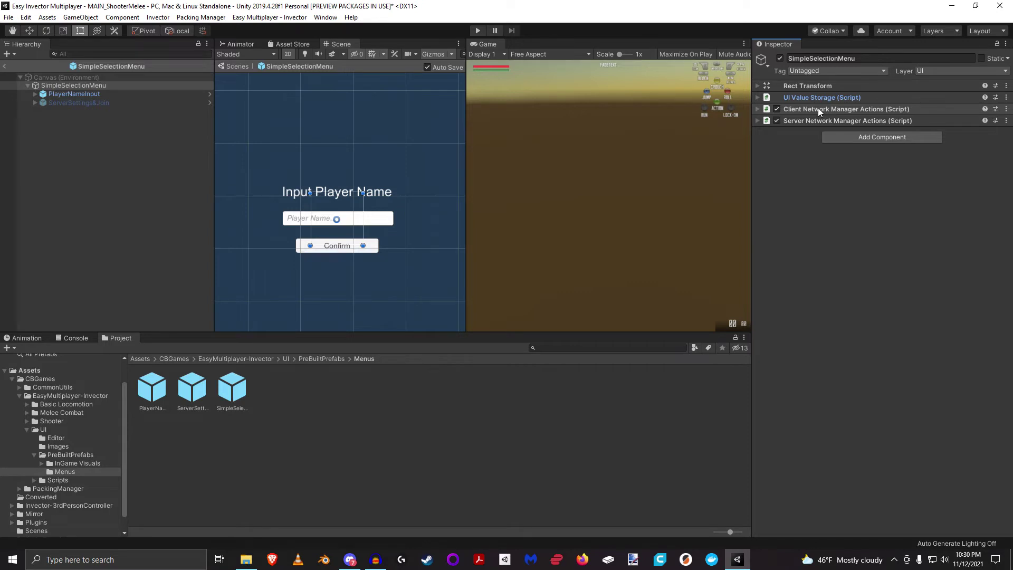
{"action": "left_click", "coordinate": [818, 109]}
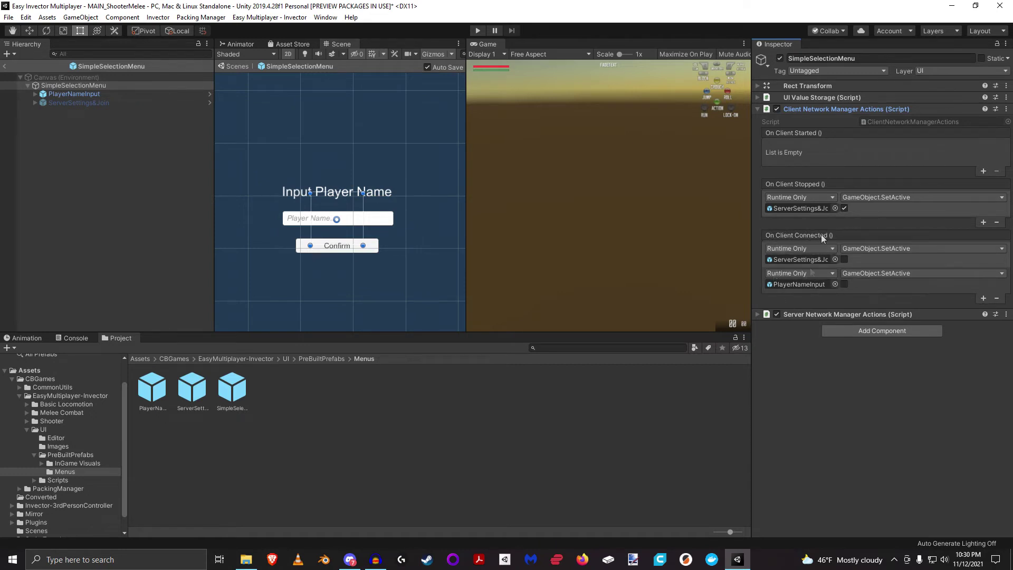
{"action": "left_click", "coordinate": [834, 109]}
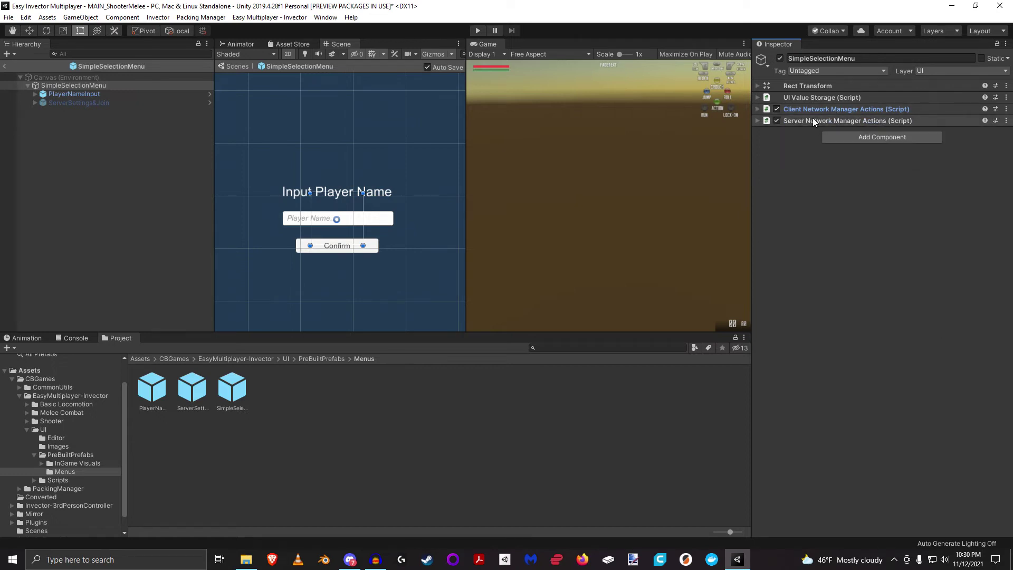
{"action": "left_click", "coordinate": [816, 119]}
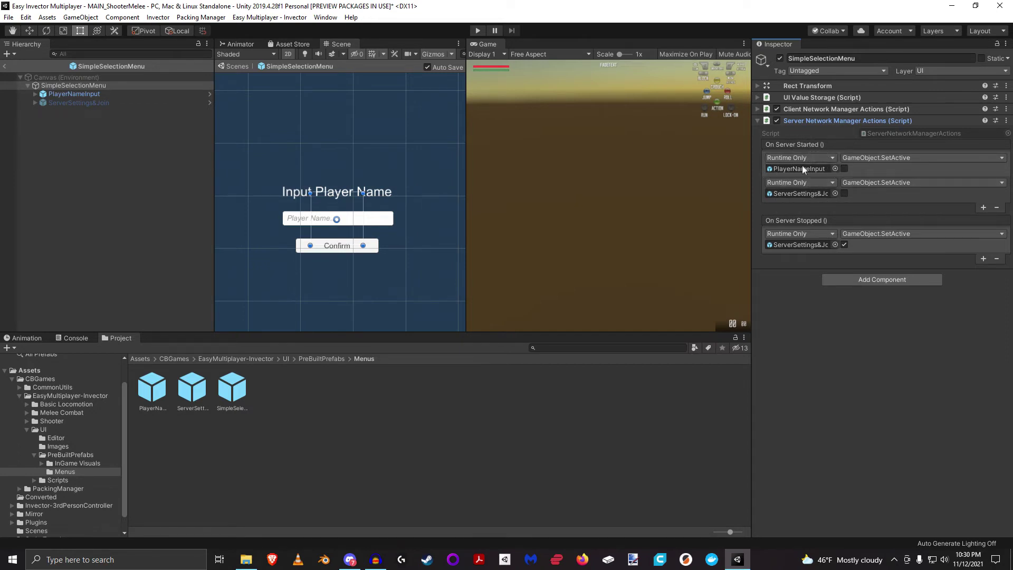
{"action": "left_click", "coordinate": [802, 246]}
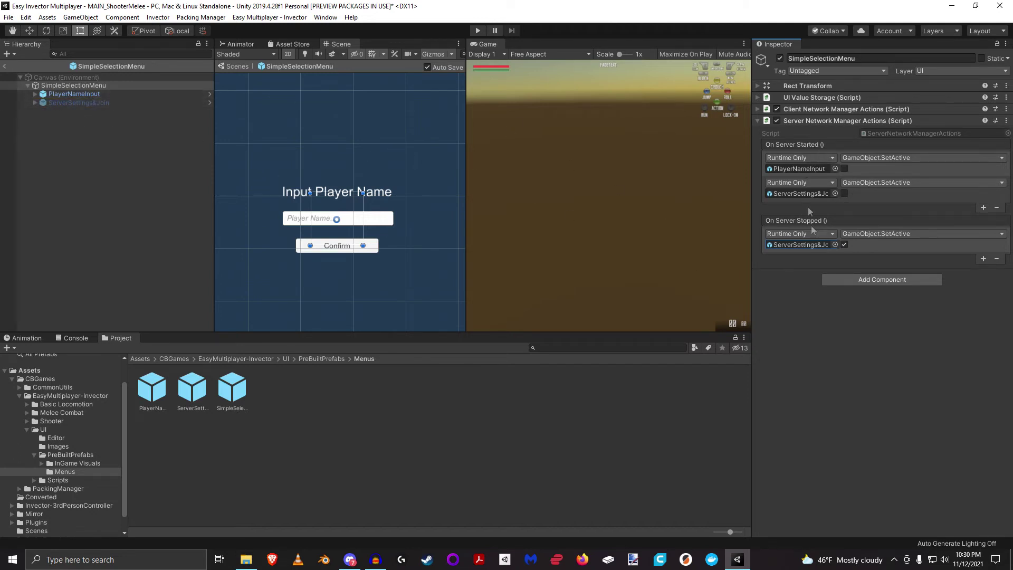
{"action": "left_click", "coordinate": [818, 121]}
{"action": "left_click", "coordinate": [830, 108]}
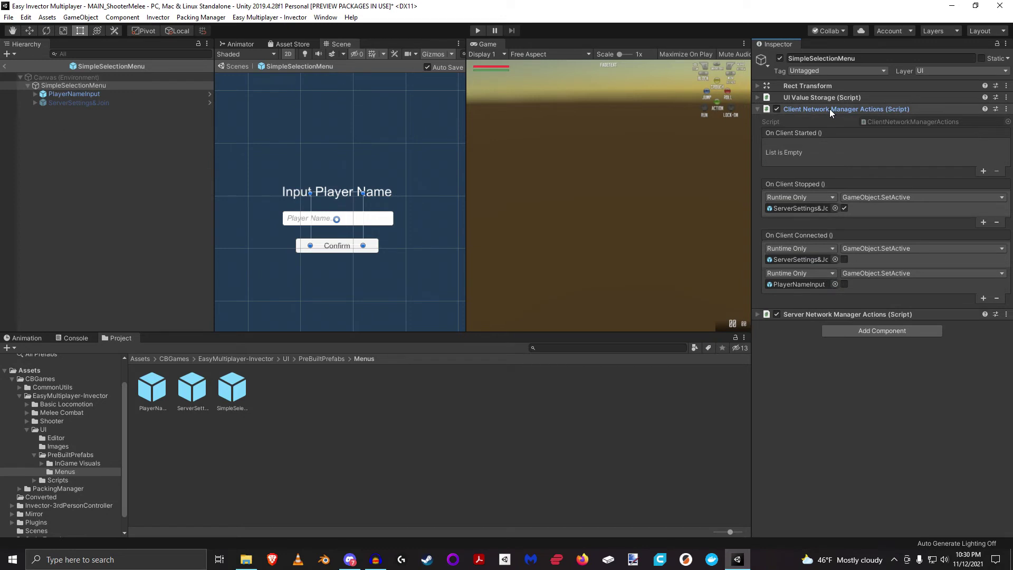
{"action": "left_click", "coordinate": [808, 207]}
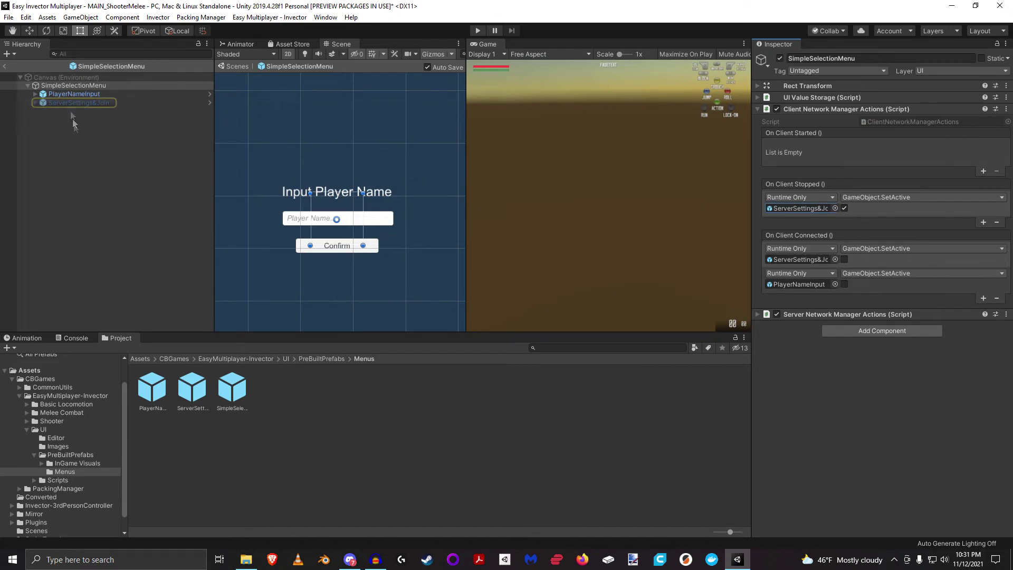
{"action": "left_click", "coordinate": [832, 108]}
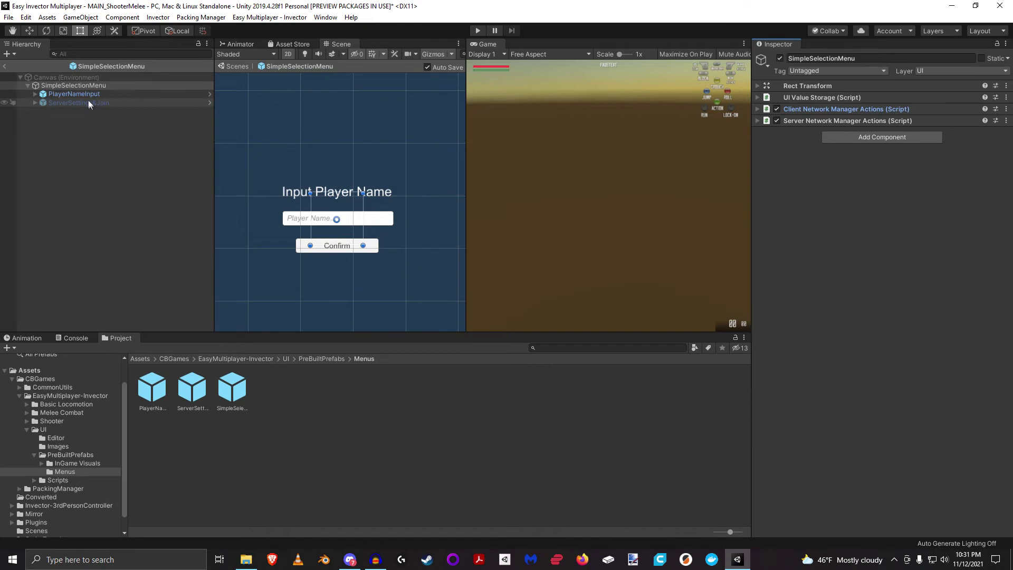
Step: Select PlayerNameInput and ping its NameInputField and ConfirmButton references
{"action": "left_click", "coordinate": [87, 94]}
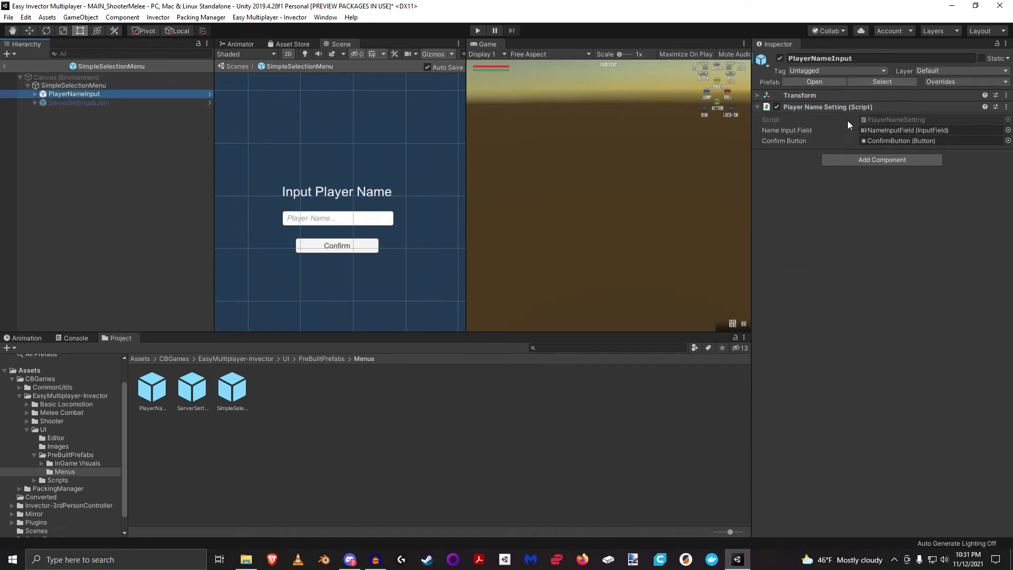
{"action": "left_click", "coordinate": [933, 132]}
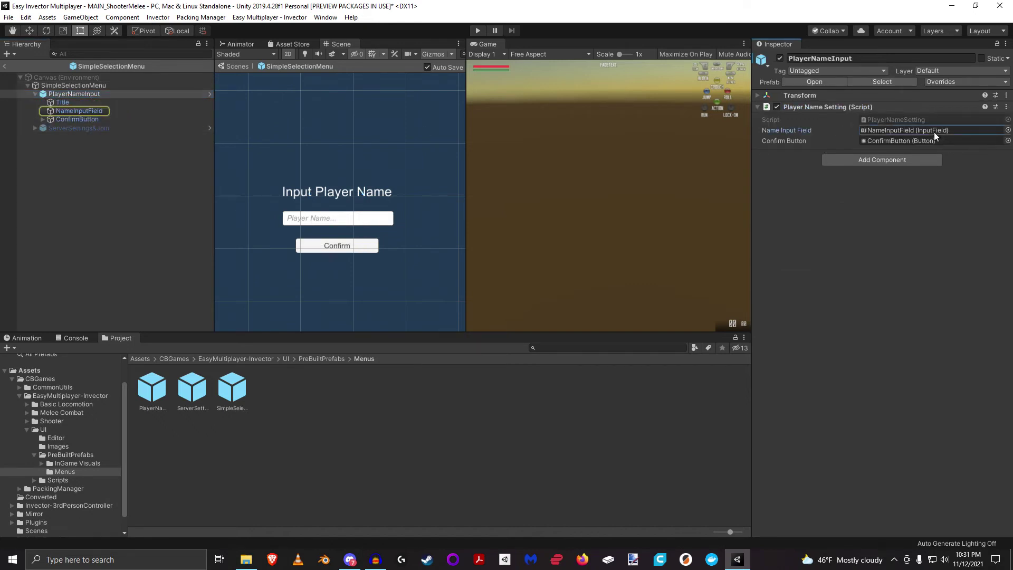
{"action": "left_click", "coordinate": [921, 141]}
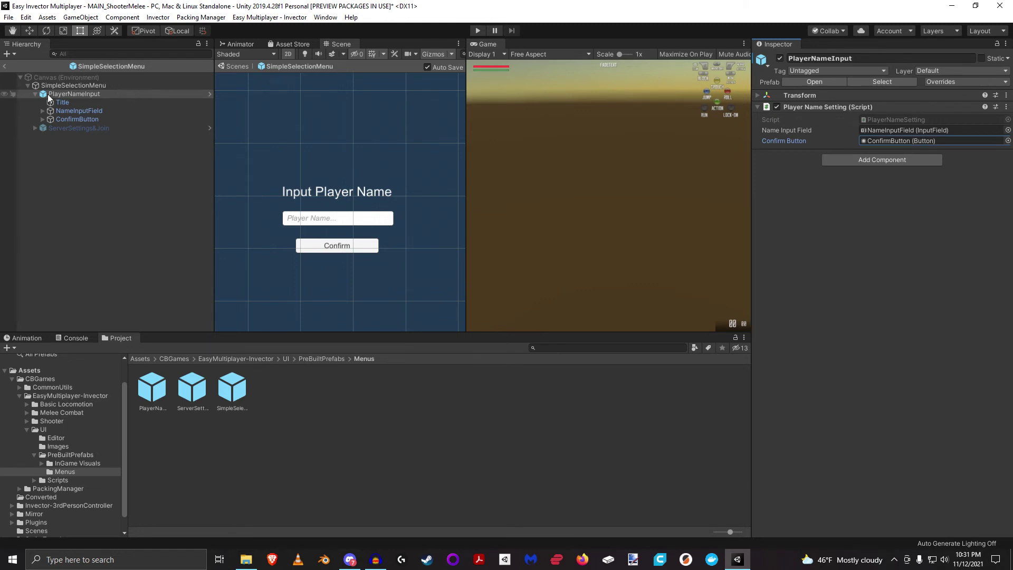
Step: Inspect PlayerNameInput's Title, NameInputField and ConfirmButton children
{"action": "left_click", "coordinate": [70, 103]}
{"action": "left_click", "coordinate": [73, 109]}
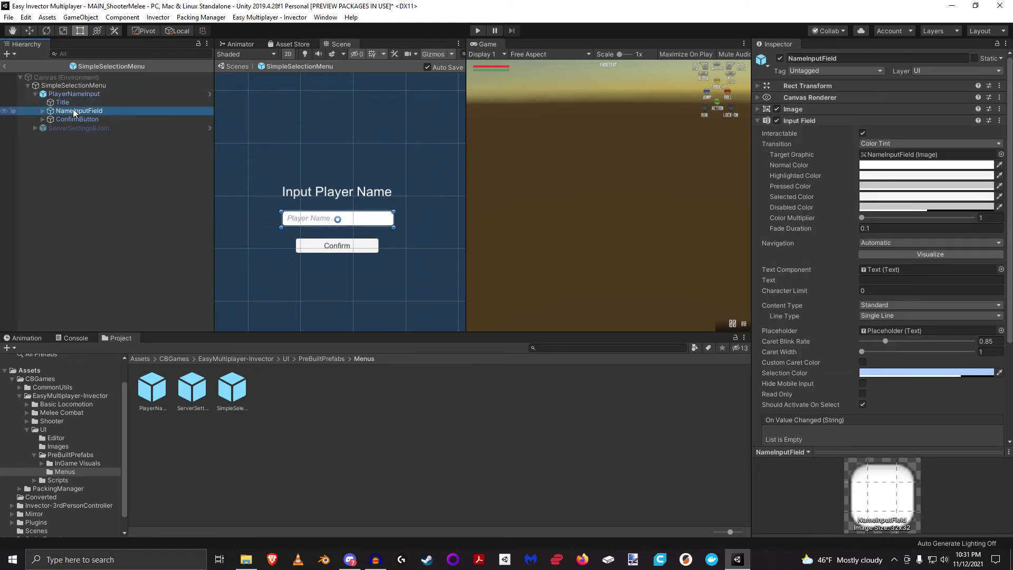
{"action": "scroll", "coordinate": [945, 272], "scroll_direction": "down", "scroll_amount": 5}
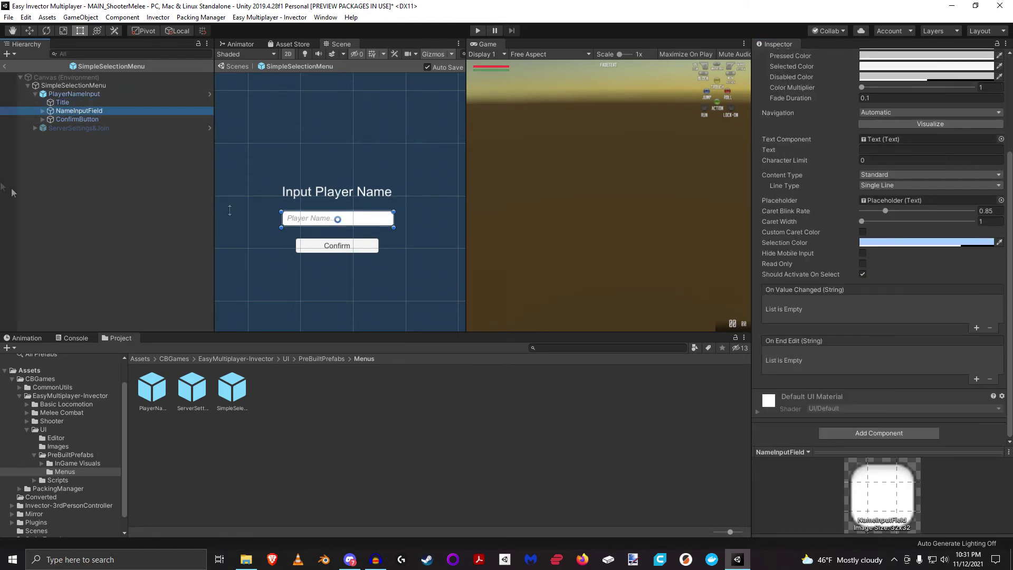
{"action": "left_click", "coordinate": [77, 120]}
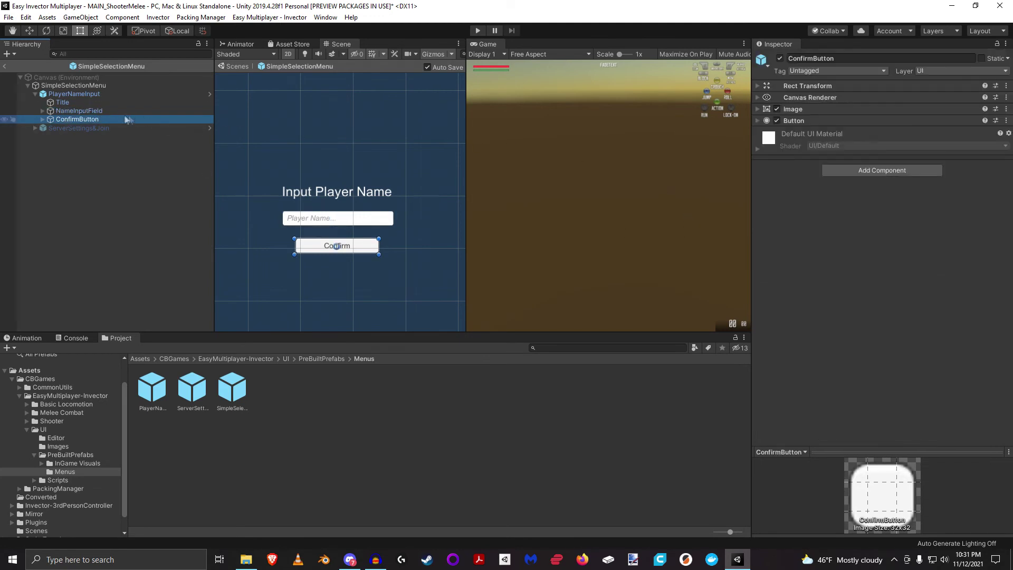
{"action": "left_click", "coordinate": [92, 111]}
{"action": "scroll", "coordinate": [865, 367], "scroll_direction": "down", "scroll_amount": 4}
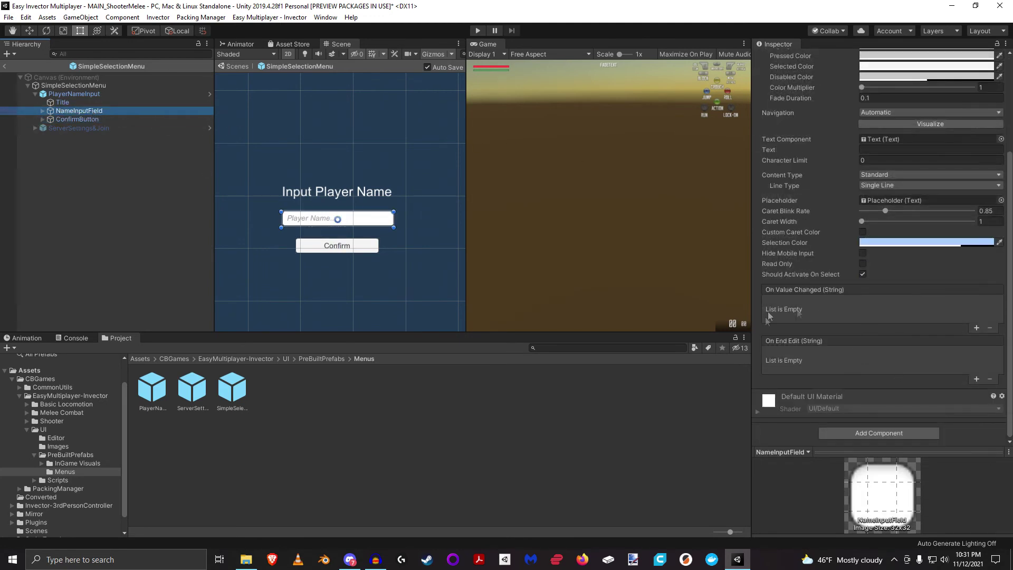
{"action": "left_click", "coordinate": [73, 94]}
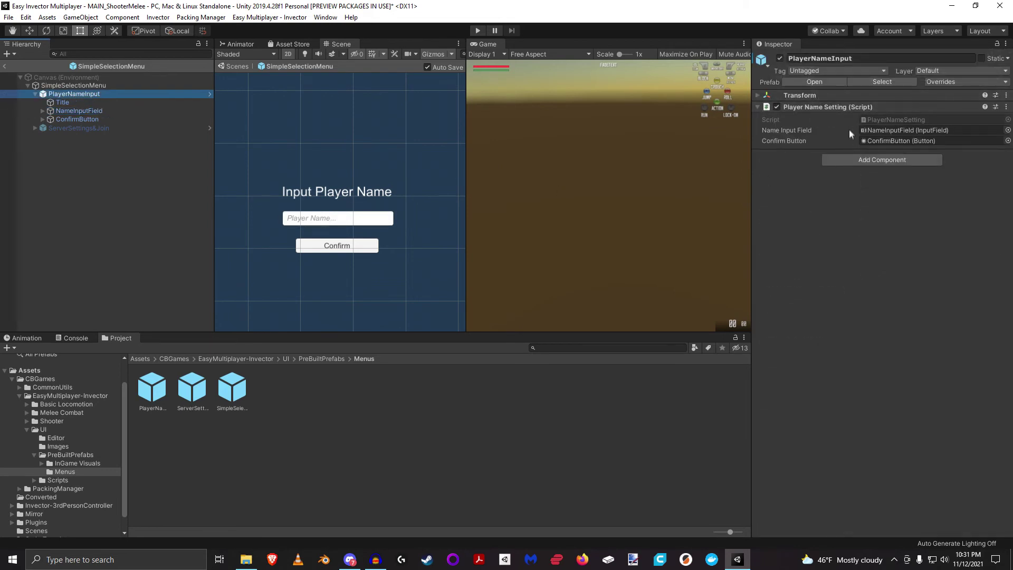
{"action": "left_click", "coordinate": [84, 119]}
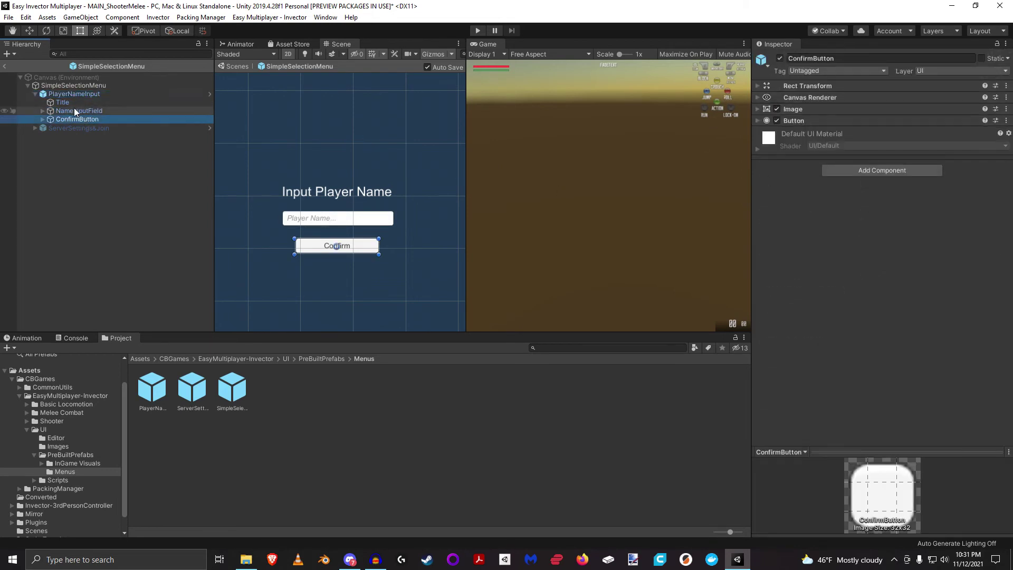
{"action": "left_click", "coordinate": [67, 112]}
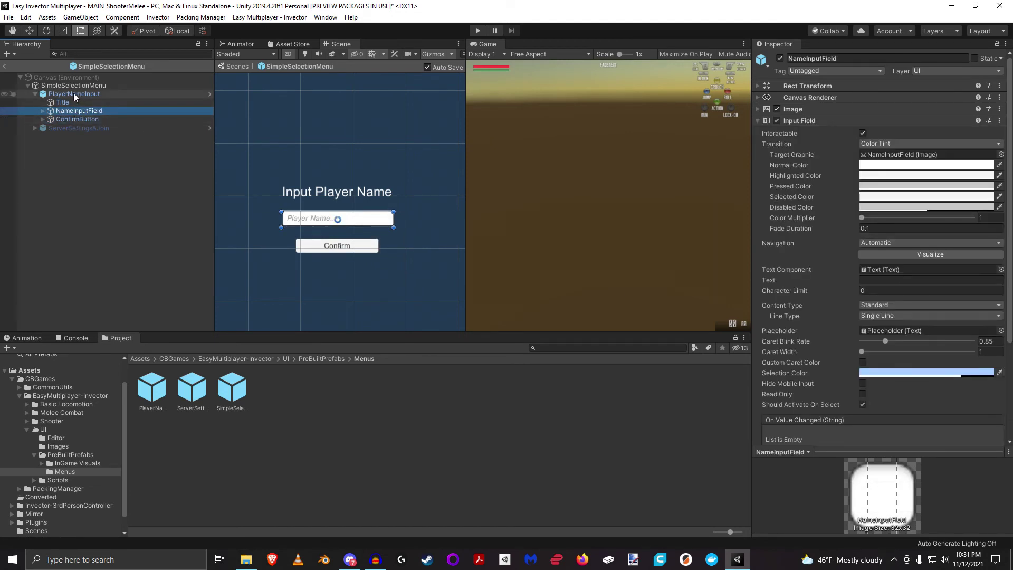
Step: Collapse PlayerNameInput's children, reselect it, then select ServerSettings&Join
{"action": "left_click", "coordinate": [35, 94]}
{"action": "left_click", "coordinate": [70, 93]}
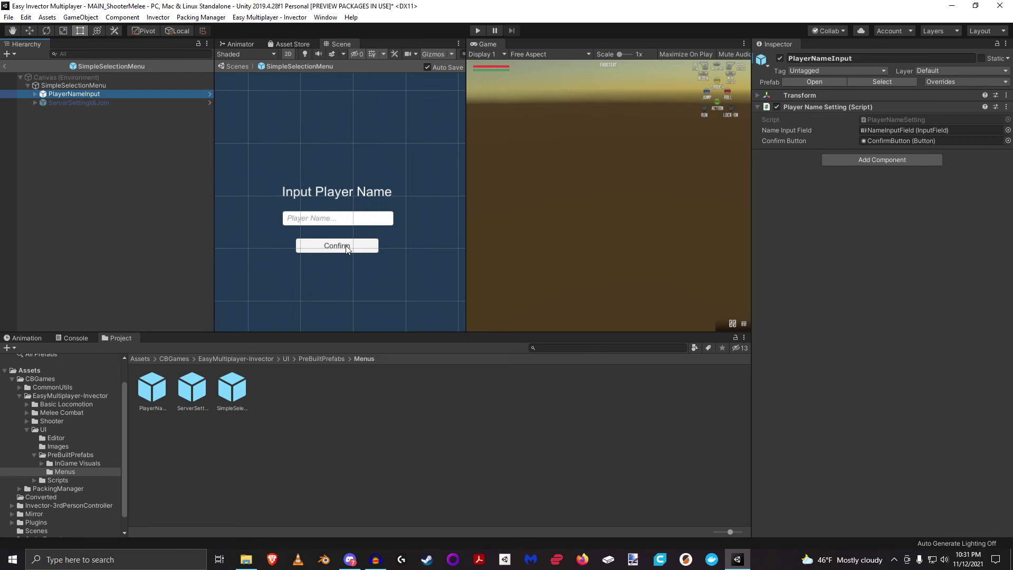
{"action": "left_click", "coordinate": [97, 102]}
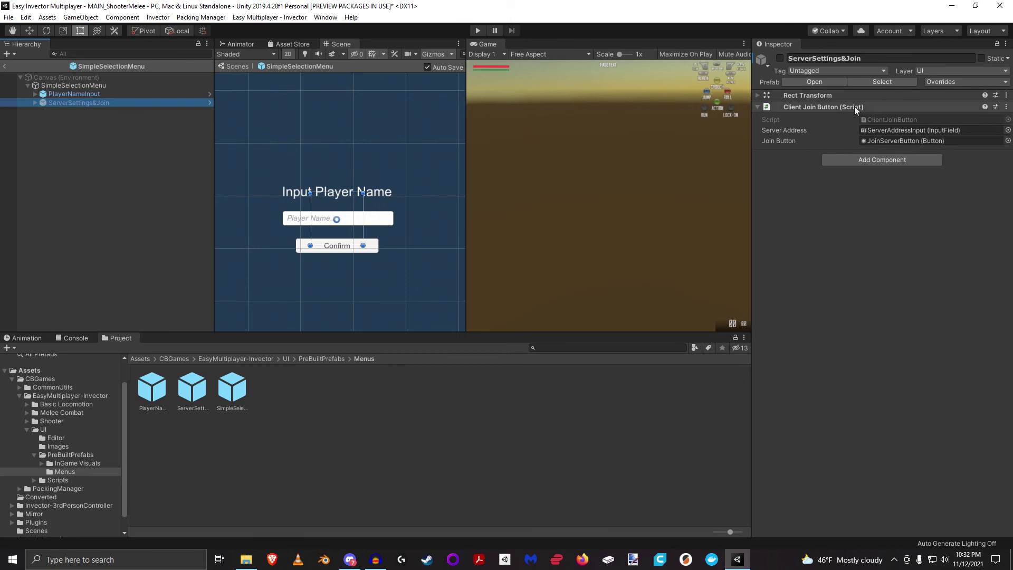
Step: Ping the Client Join Button's ServerAddressInput and JoinServerButton references, then reselect ServerSettings&Join
{"action": "left_click", "coordinate": [907, 131]}
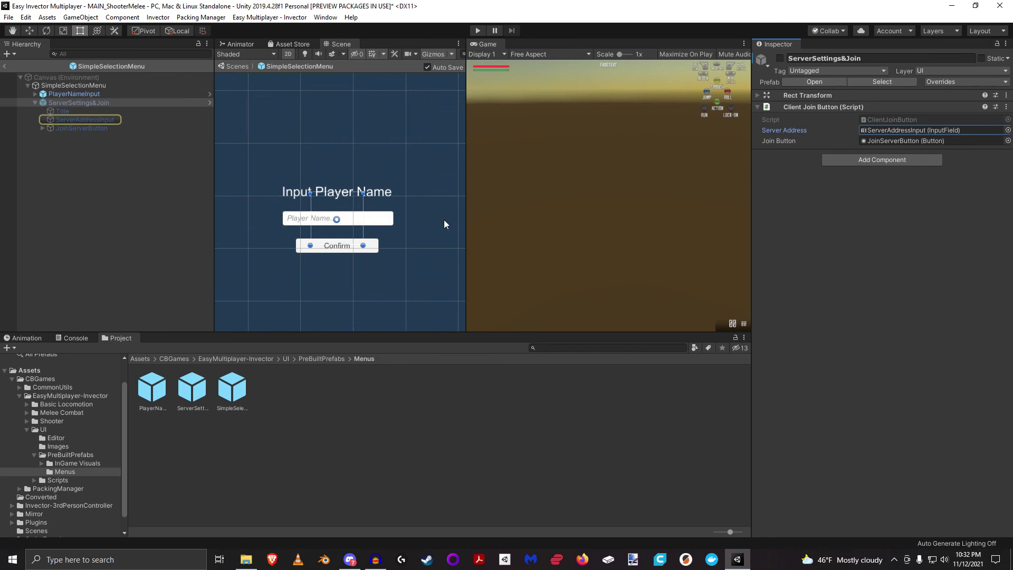
{"action": "left_click", "coordinate": [895, 141]}
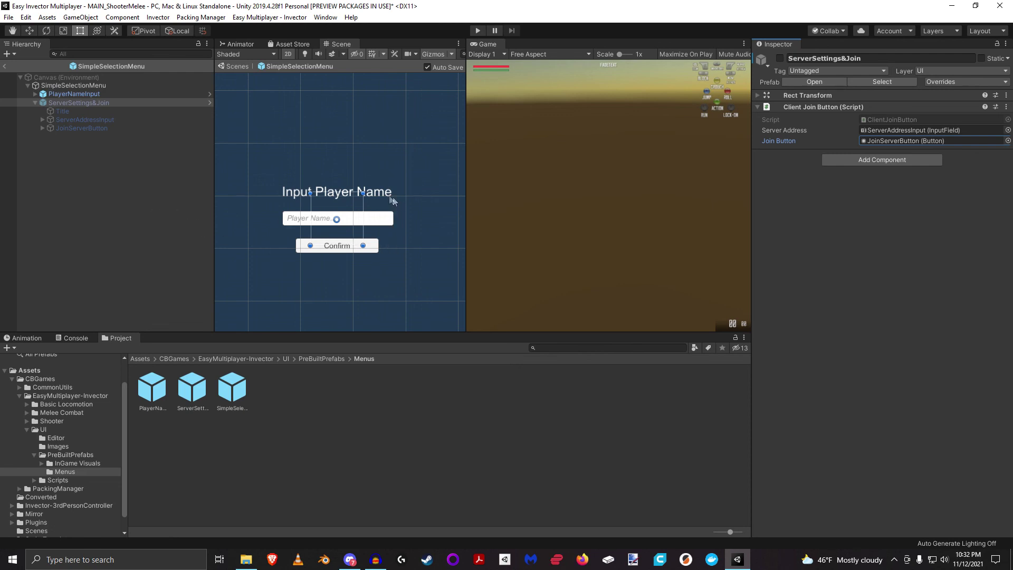
{"action": "left_click", "coordinate": [85, 102]}
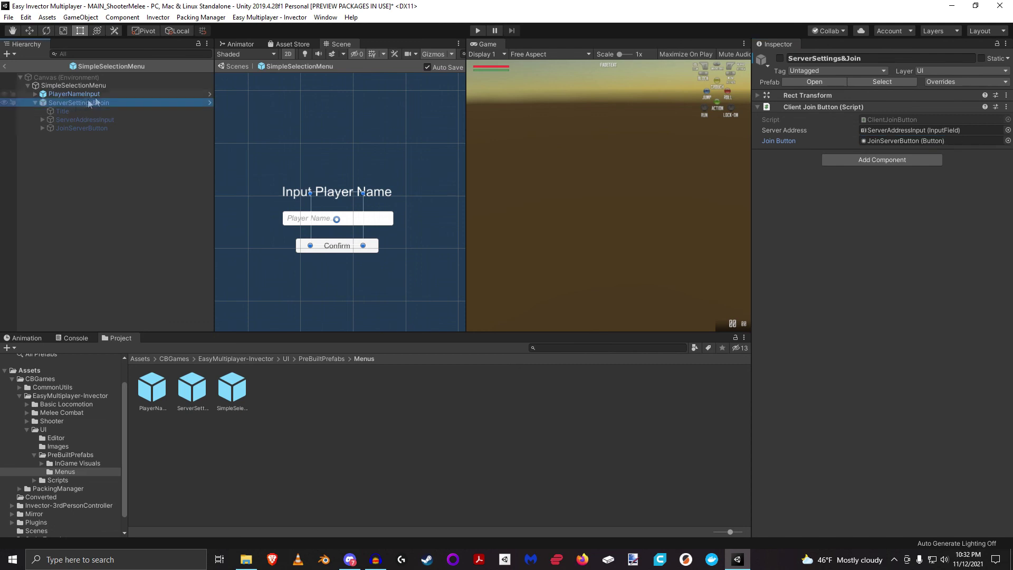